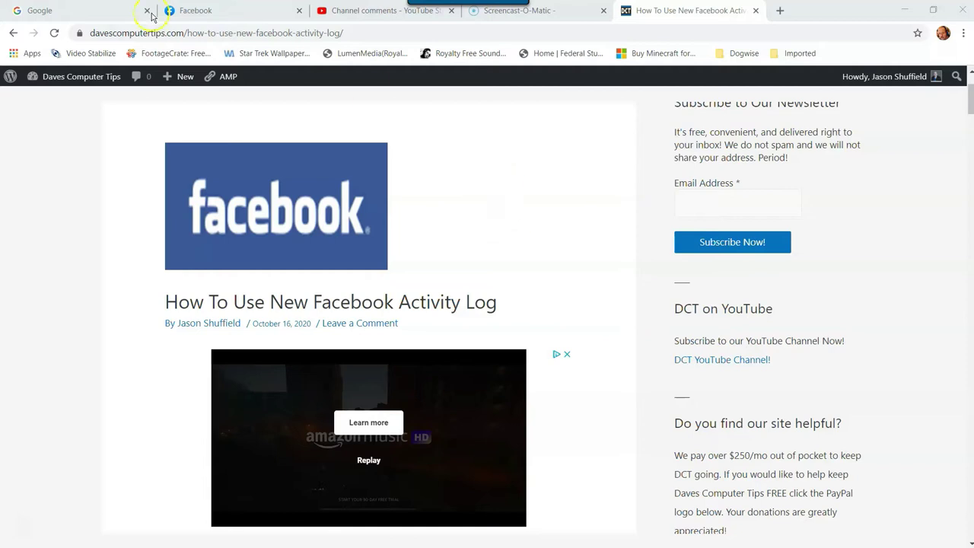
# - Switch to Facebook and open the account's Activity Log from the Settings & Privacy options
pyautogui.click(183, 10)
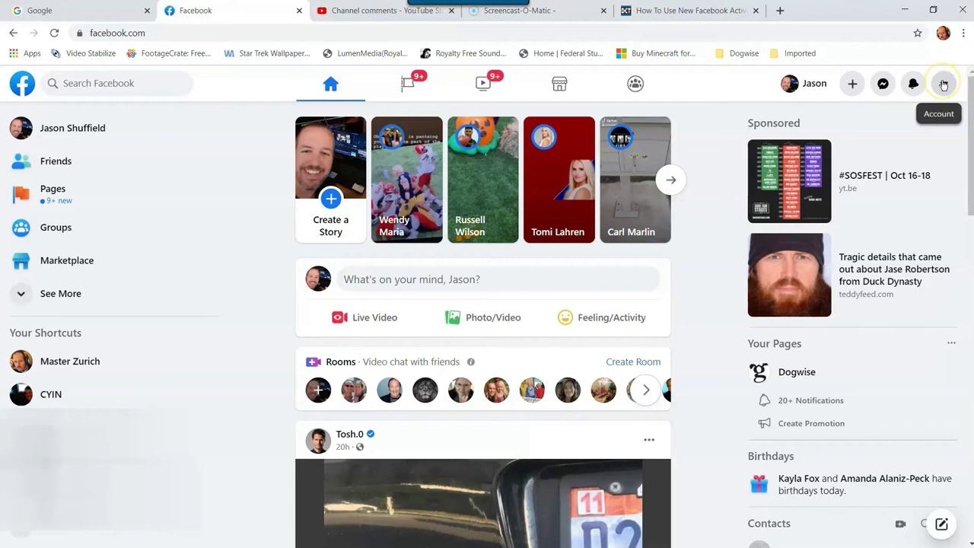
pyautogui.click(944, 85)
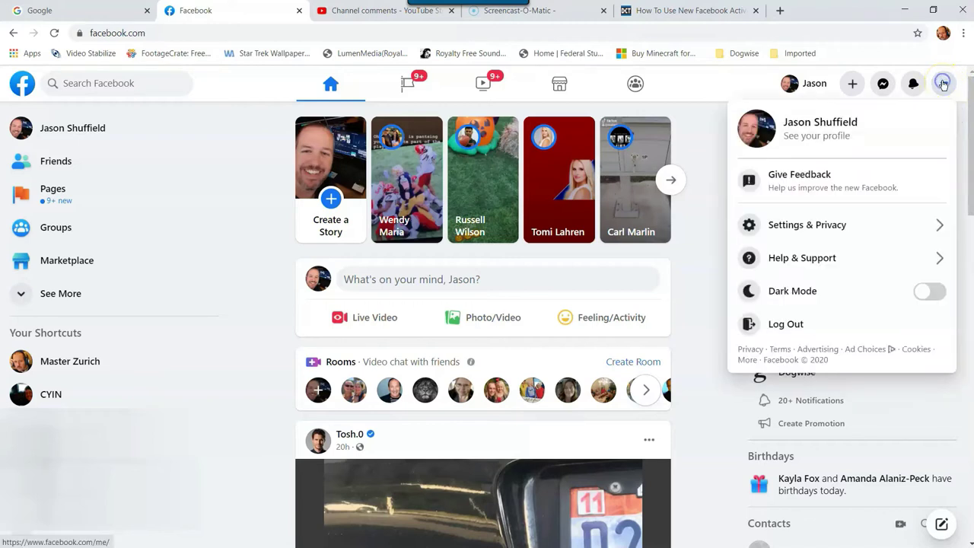
pyautogui.click(812, 235)
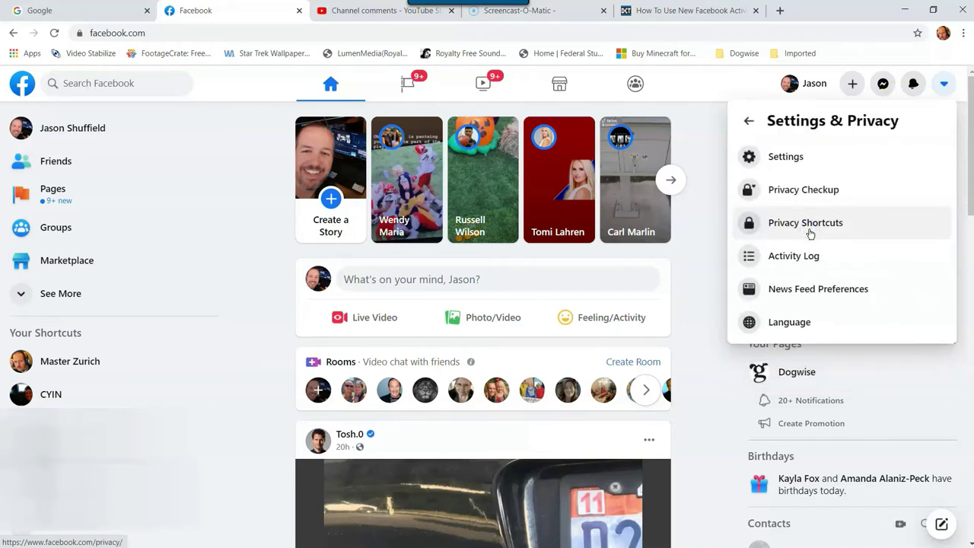
pyautogui.click(809, 262)
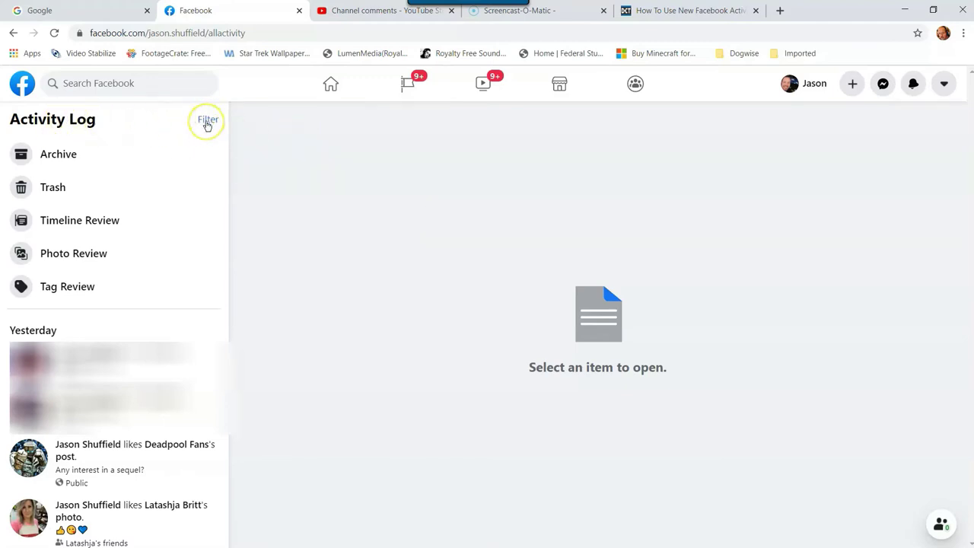
# - Open the Activity Log filter and examine its year options and category list
pyautogui.click(206, 124)
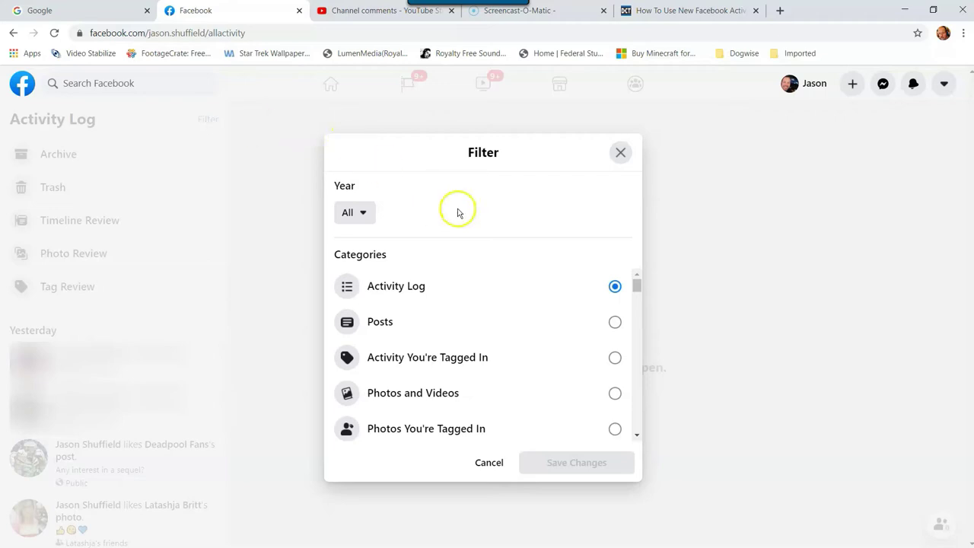
pyautogui.click(368, 212)
pyautogui.click(514, 204)
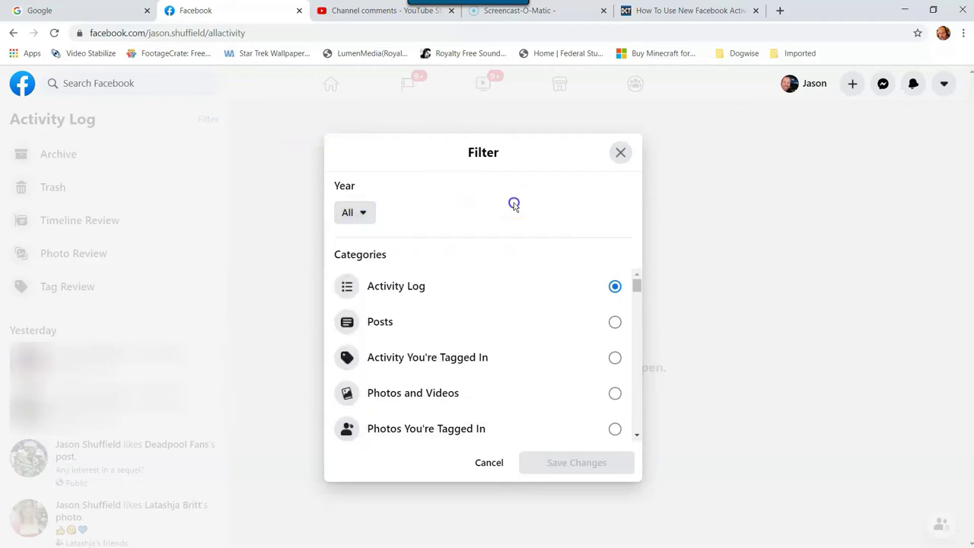
pyautogui.click(638, 286)
pyautogui.moveTo(638, 290); pyautogui.dragTo(639, 296)
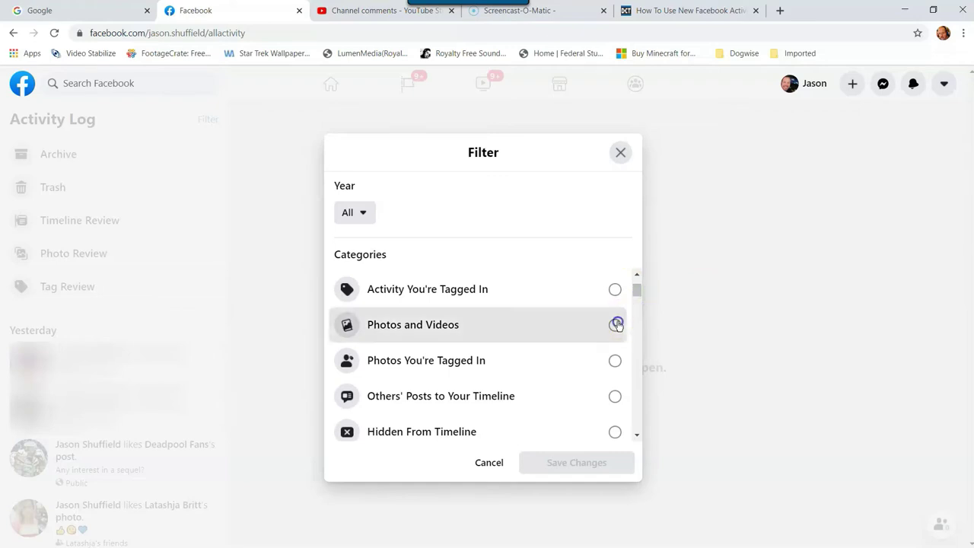
# - Try the filter categories Photos and Videos, Activity You're Tagged In, and Photos You're Tagged In
pyautogui.click(616, 322)
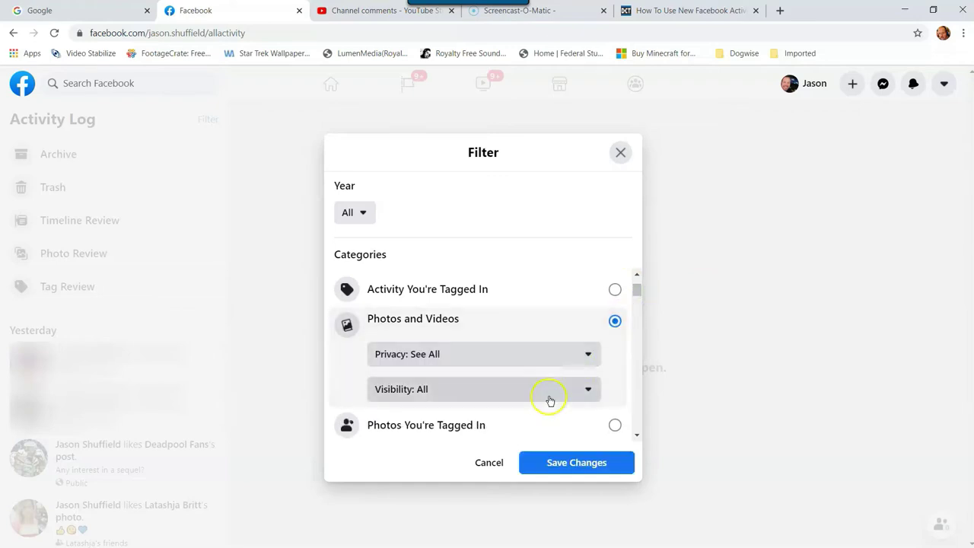
pyautogui.click(615, 289)
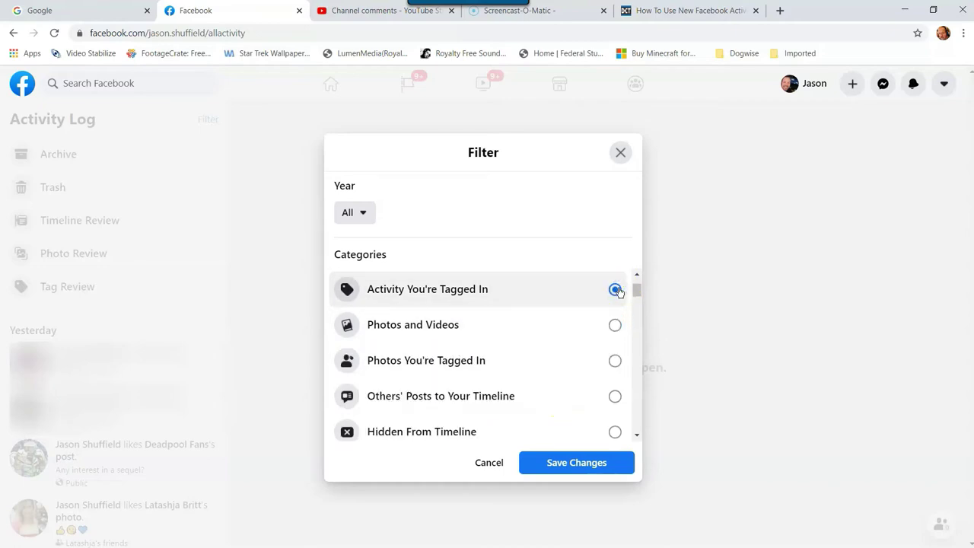
pyautogui.click(615, 361)
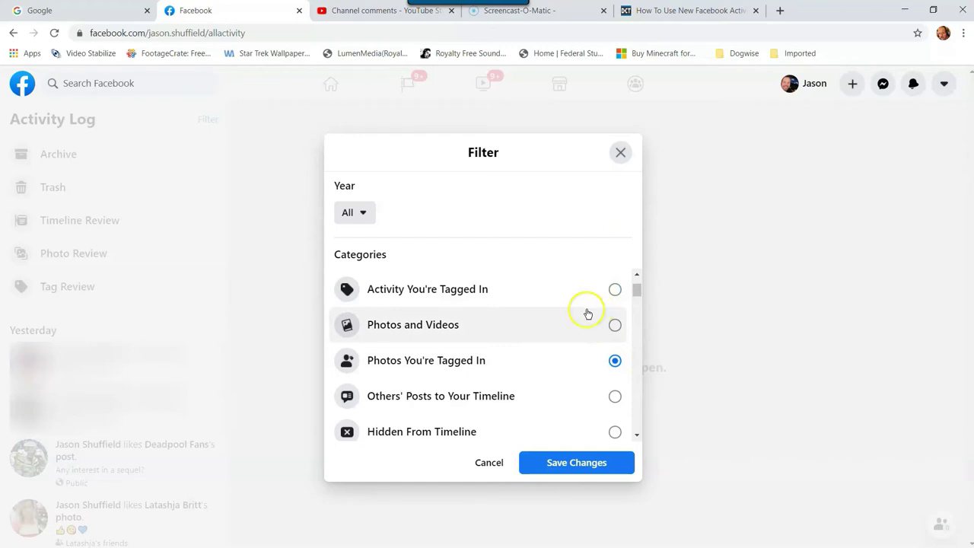
# - Set the filter category to Activity Log and save the changes
pyautogui.scroll(2, 515, 342)
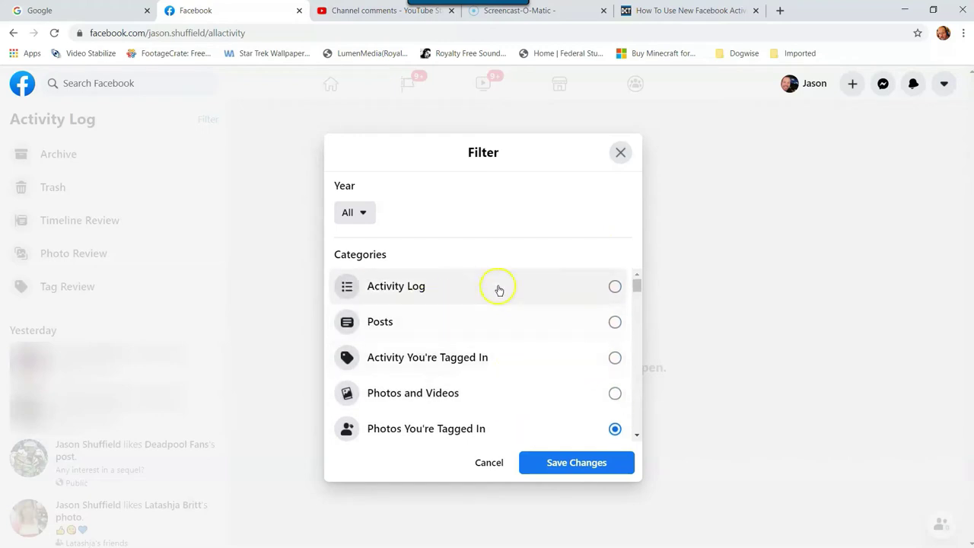
pyautogui.click(615, 290)
pyautogui.click(567, 464)
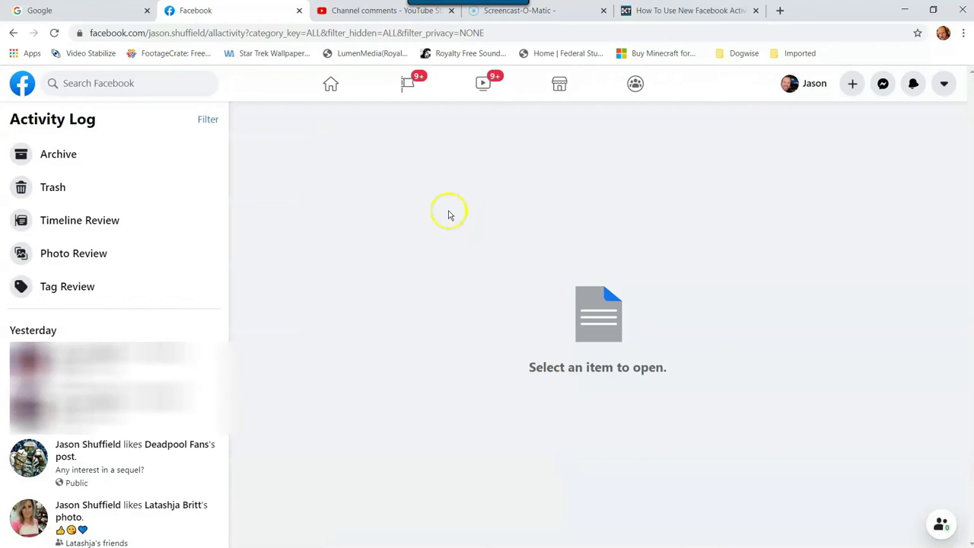
pyautogui.click(452, 215)
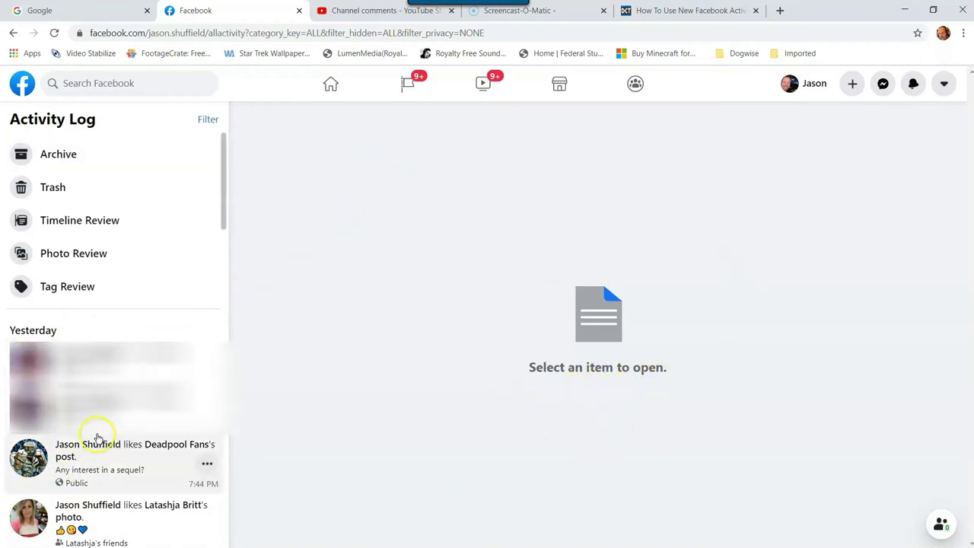
# - Browse the remaining filter categories, try selecting Followers, and dismiss the filter without saving
pyautogui.click(207, 122)
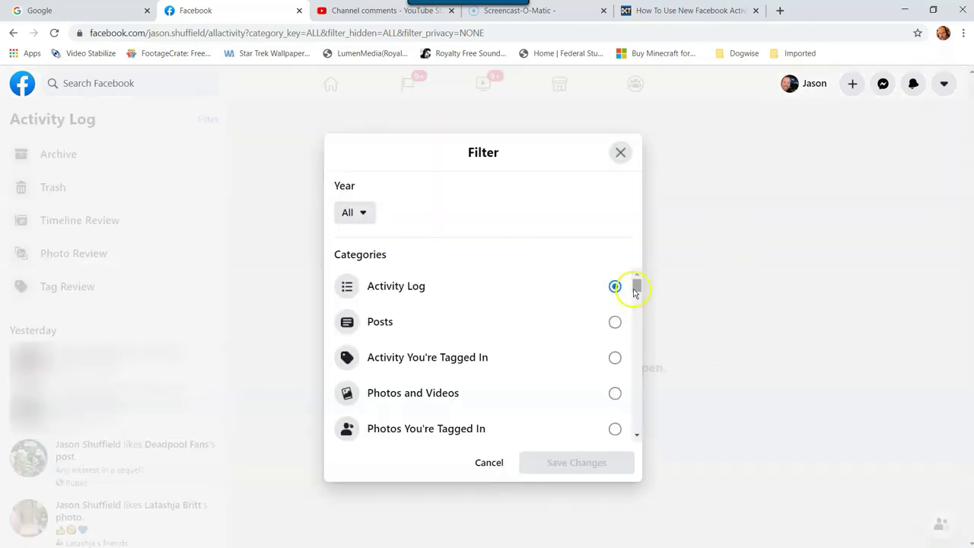
pyautogui.moveTo(634, 284); pyautogui.dragTo(636, 351)
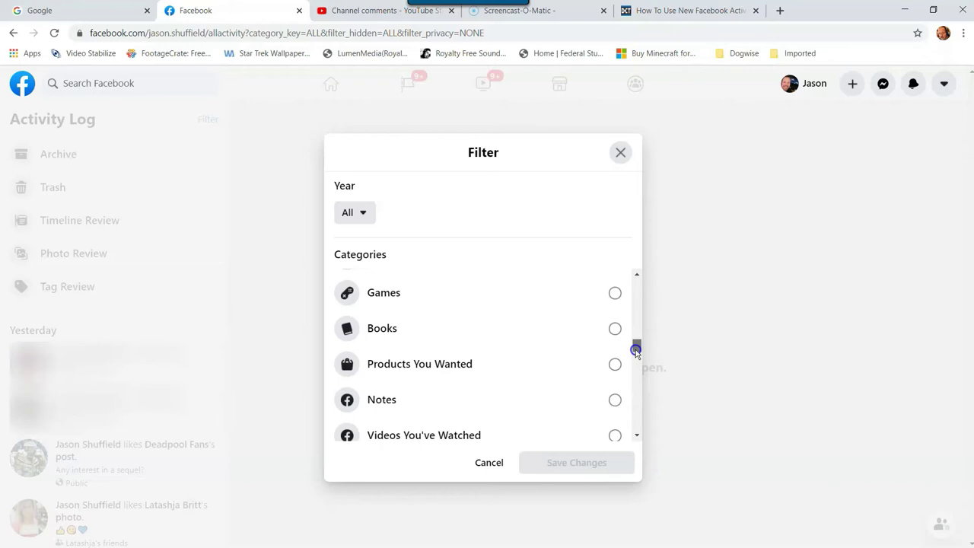
pyautogui.moveTo(636, 349); pyautogui.dragTo(635, 368)
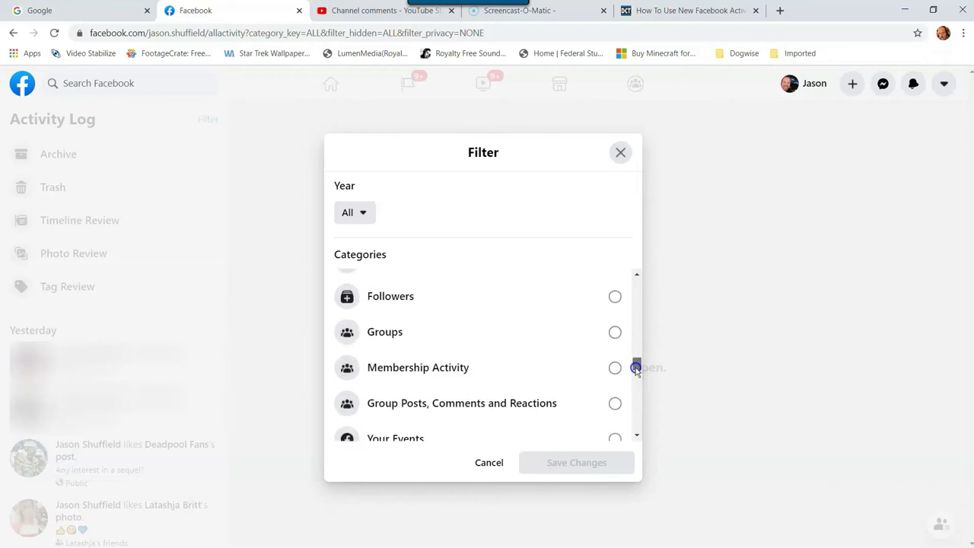
pyautogui.click(615, 297)
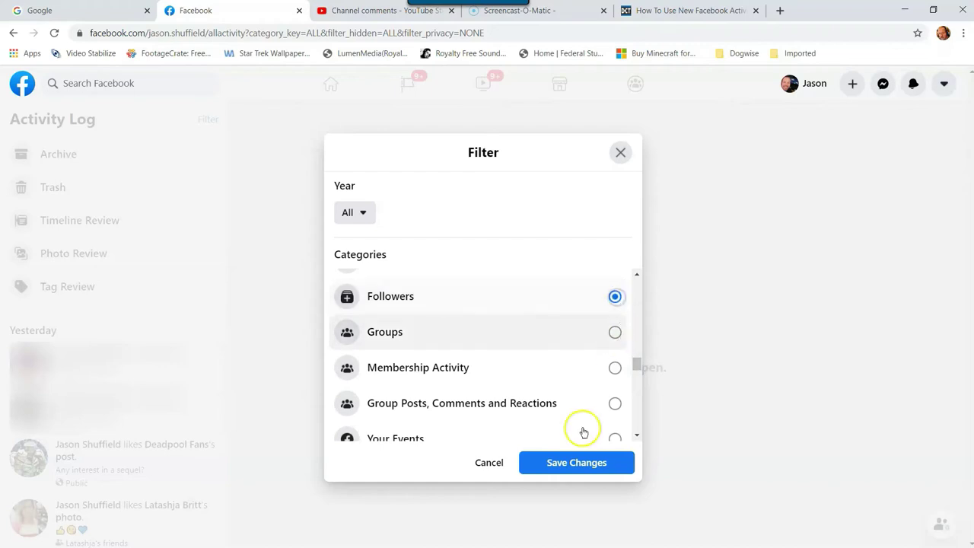
pyautogui.click(628, 154)
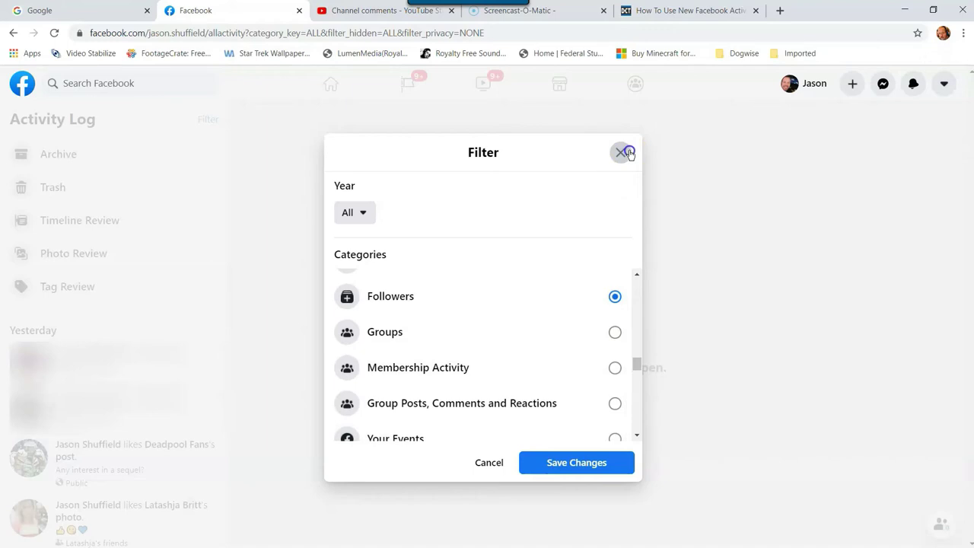
pyautogui.click(626, 152)
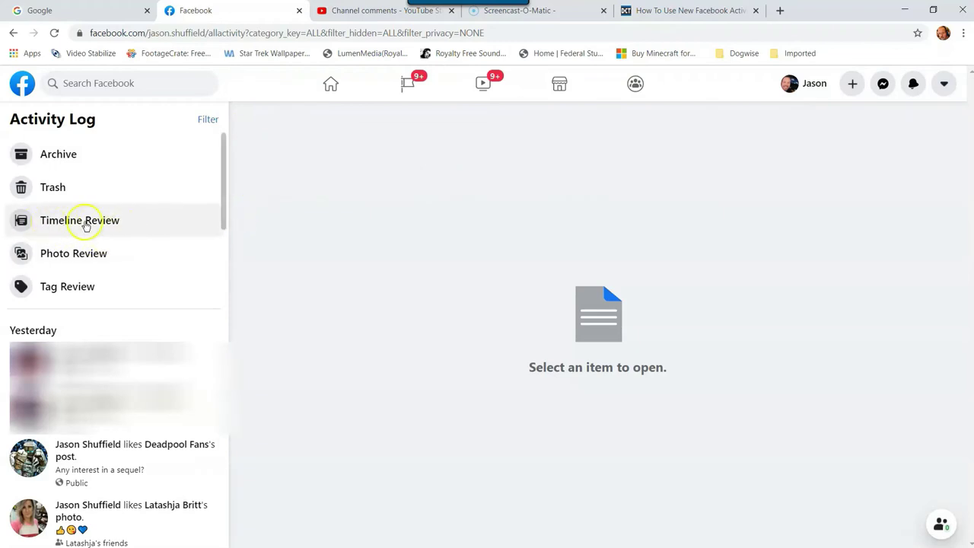
# - Open Timeline Review and look through the tagged posts from friends that await review
pyautogui.click(54, 224)
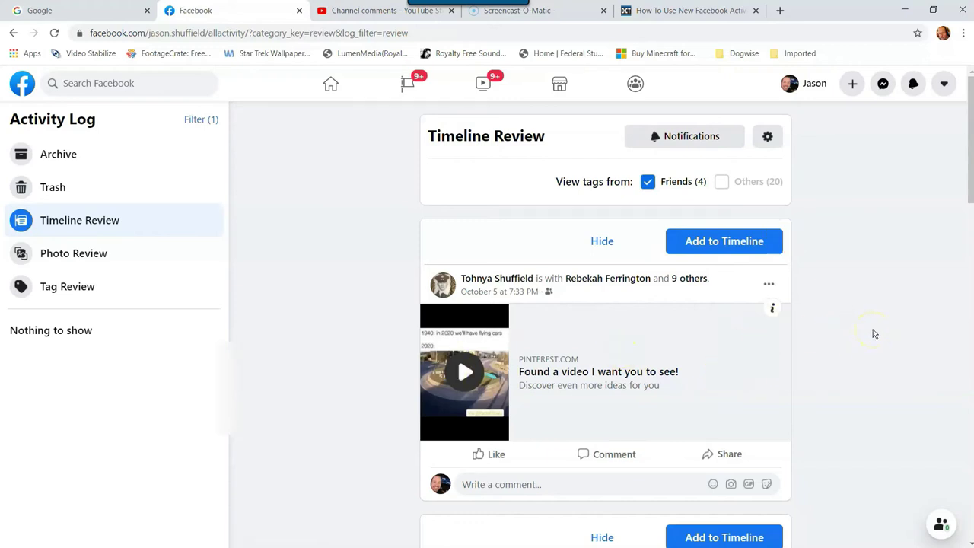
pyautogui.scroll(-2, 724, 348)
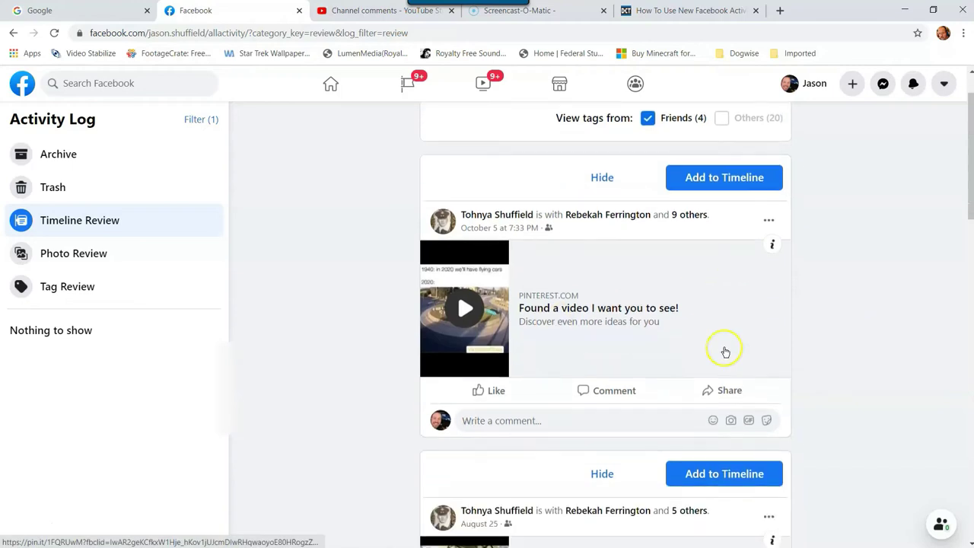
pyautogui.scroll(-3, 782, 324)
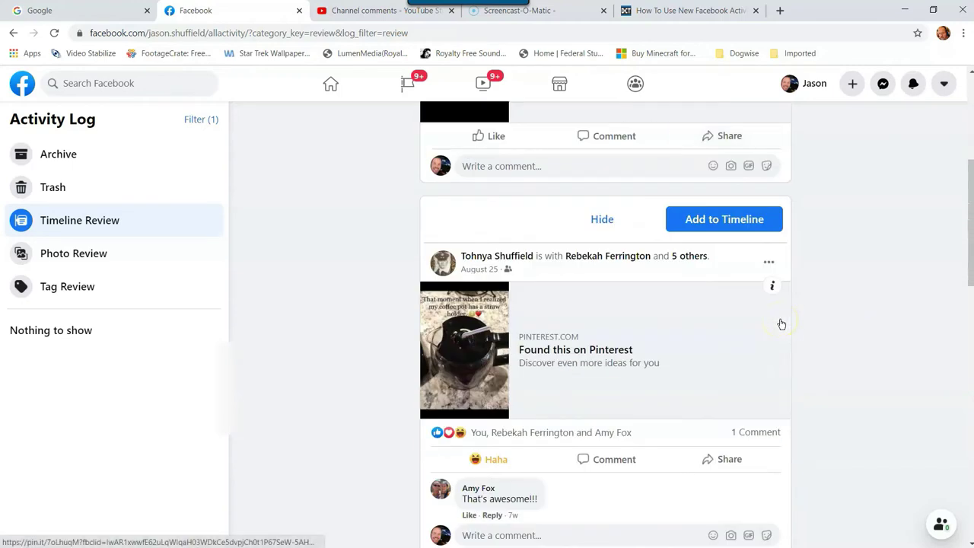
pyautogui.scroll(-1, 781, 324)
pyautogui.scroll(-5, 781, 324)
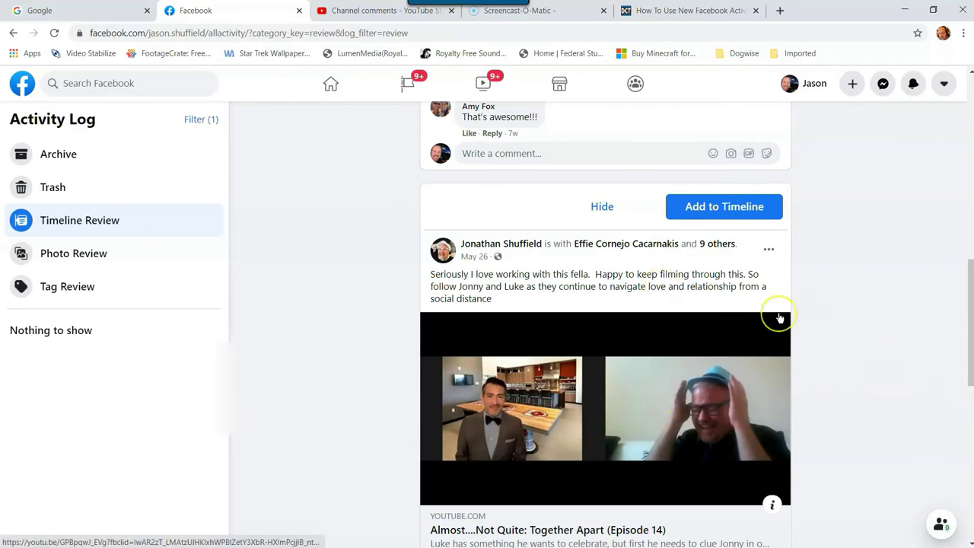
pyautogui.scroll(-1, 779, 318)
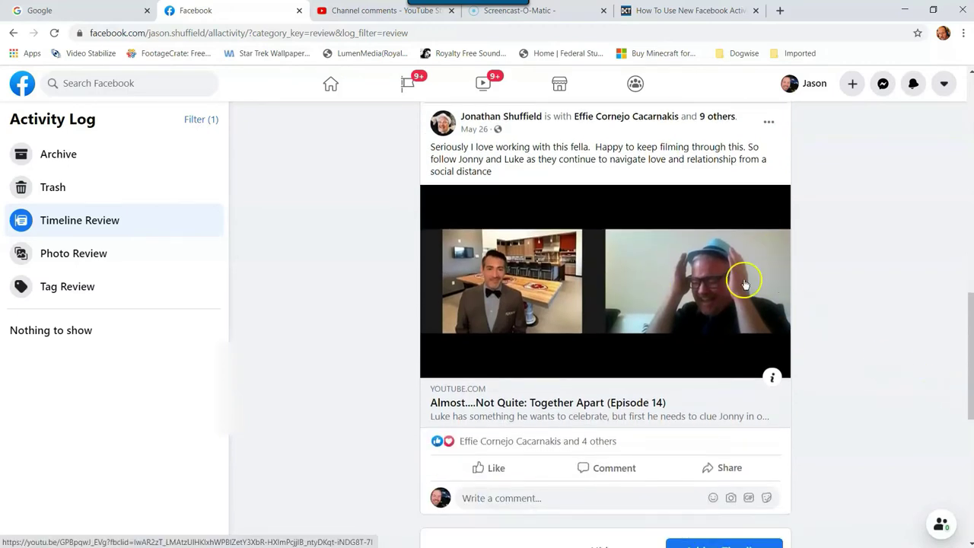
pyautogui.scroll(-6, 745, 284)
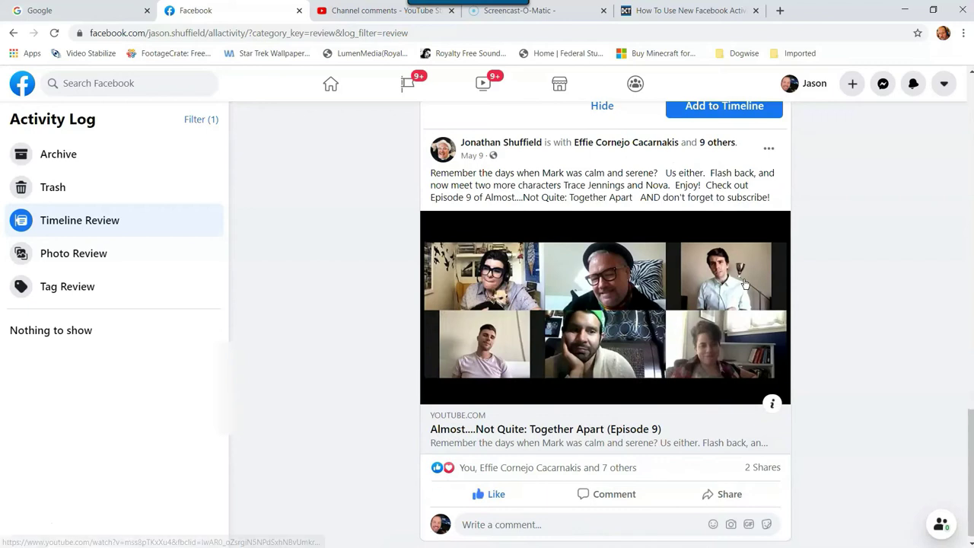
pyautogui.scroll(15, 745, 333)
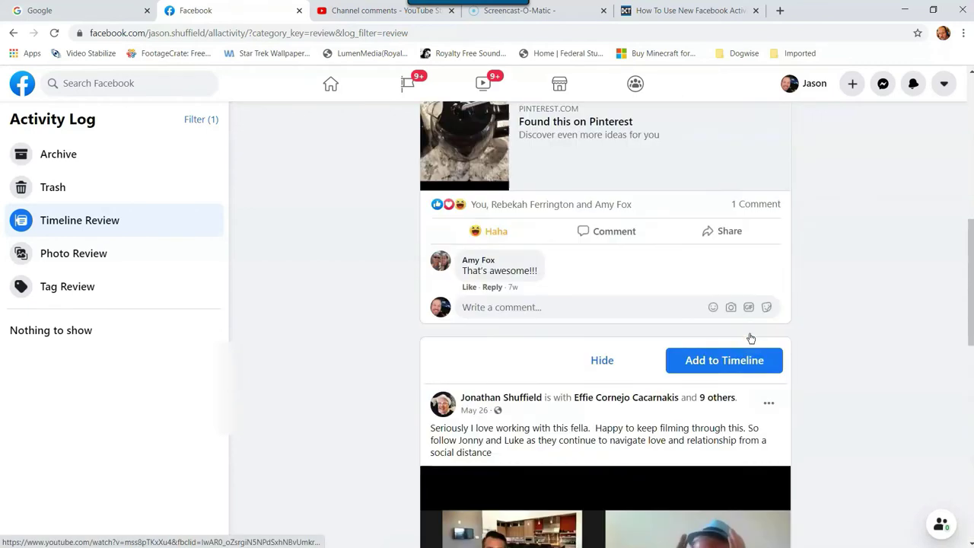
pyautogui.scroll(2, 750, 337)
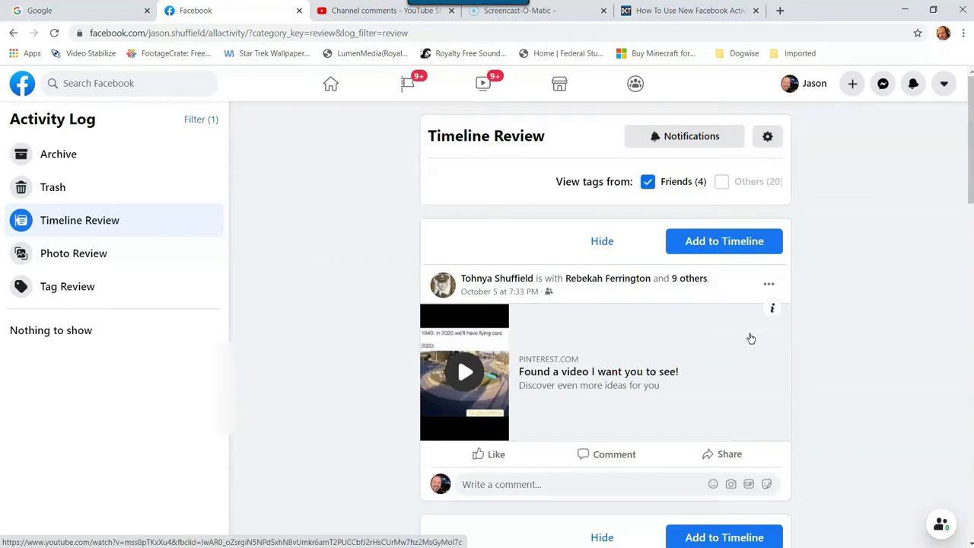
# - Try enabling Timeline Review in its settings, switch it back off, and close the settings
pyautogui.click(766, 137)
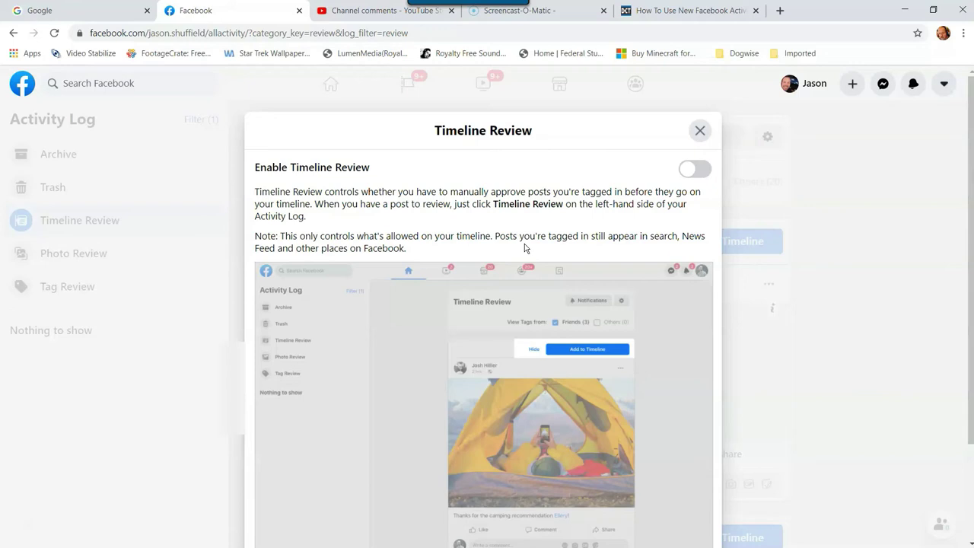
pyautogui.click(698, 168)
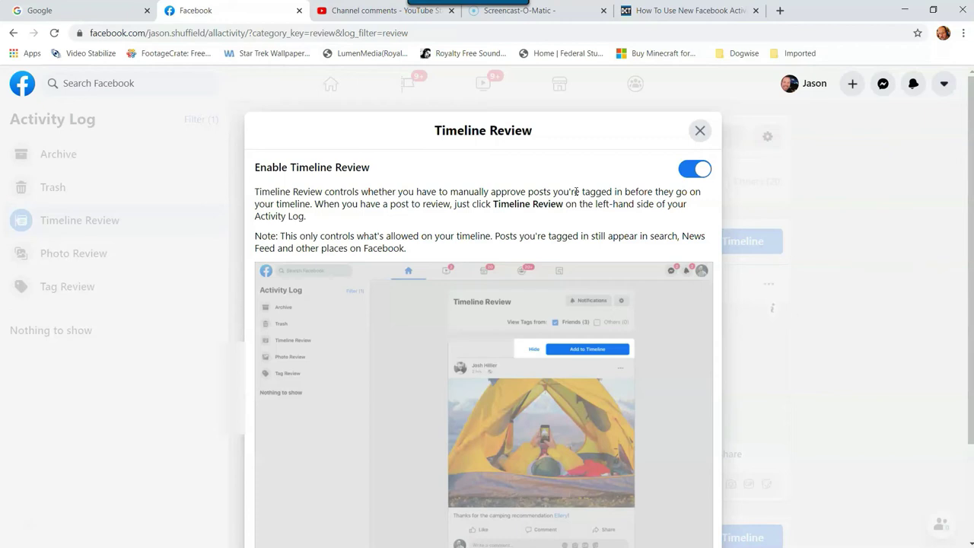
pyautogui.click(695, 169)
pyautogui.click(699, 130)
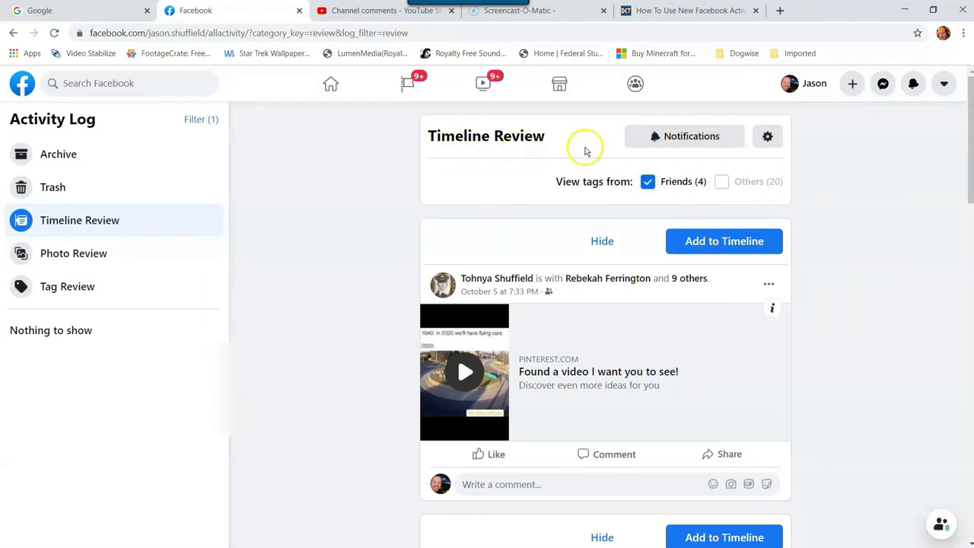
# - View the Timeline Review notification choices for who can tag the account, and leave them without choosing one
pyautogui.click(673, 133)
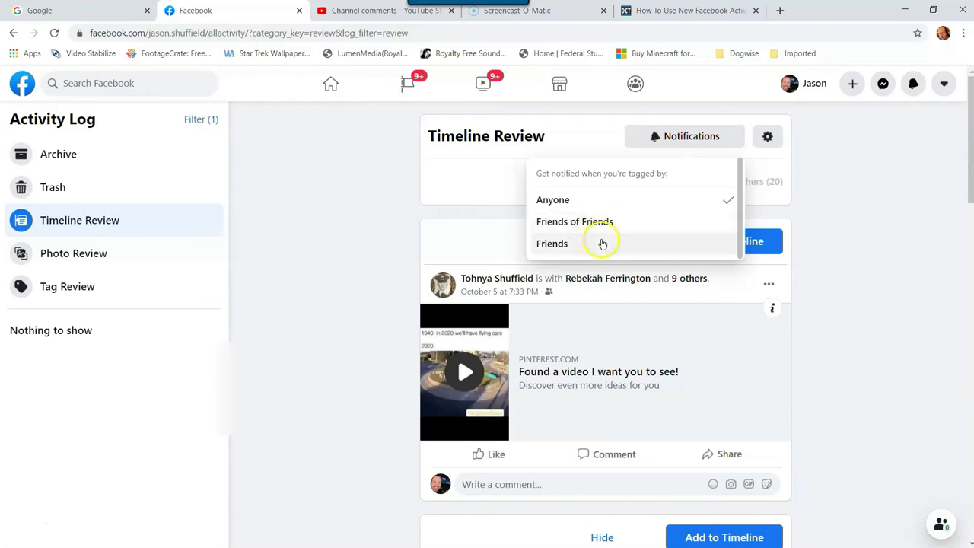
pyautogui.click(873, 165)
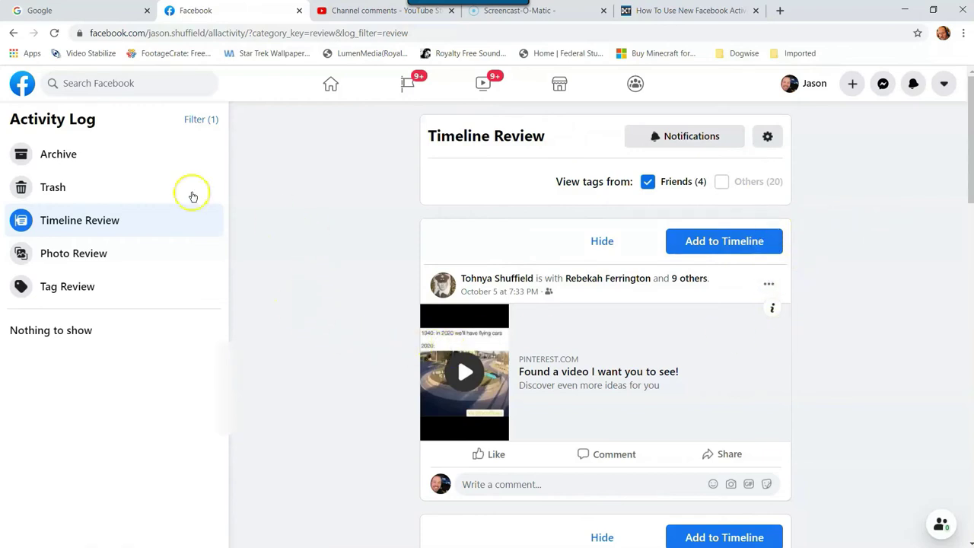
# - Check the Archive section and return to Timeline Review in the Activity Log
pyautogui.click(57, 158)
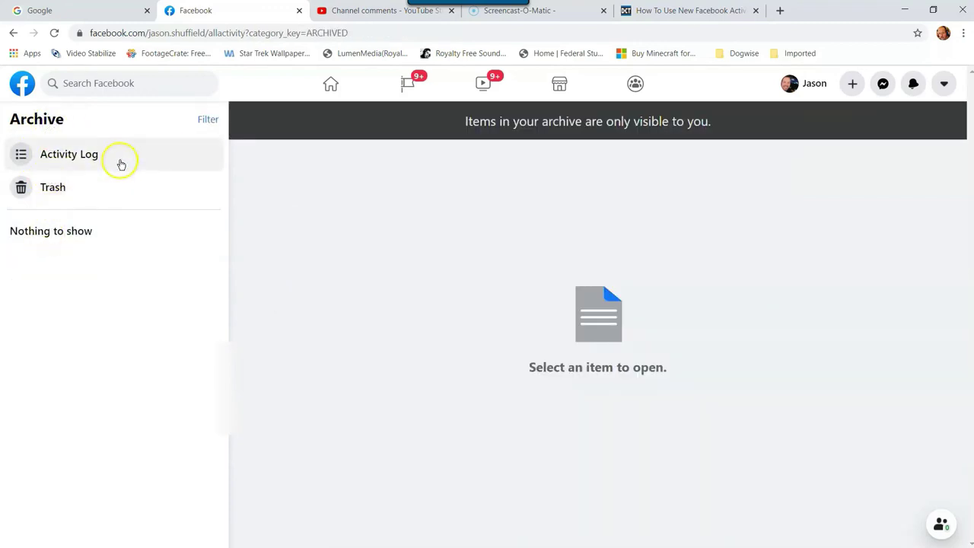
pyautogui.click(72, 156)
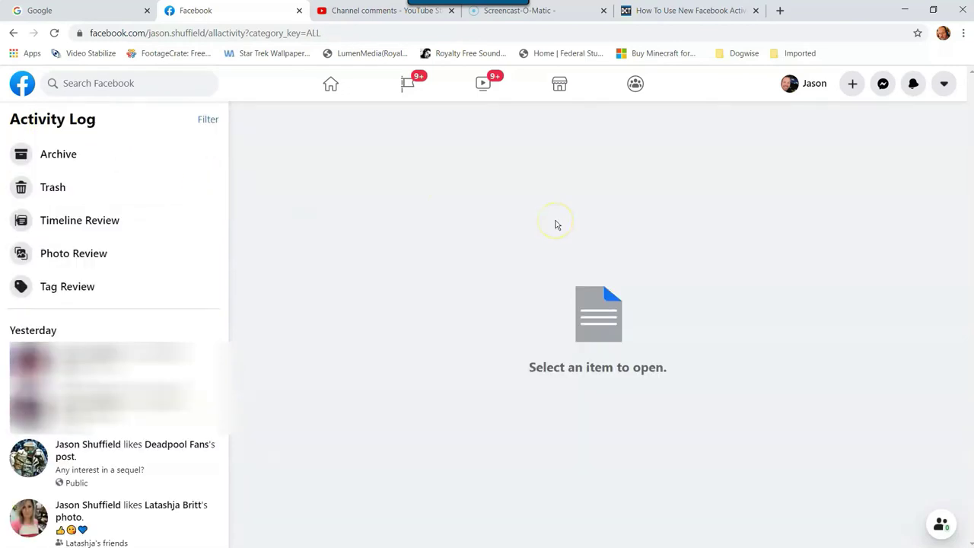
pyautogui.click(95, 220)
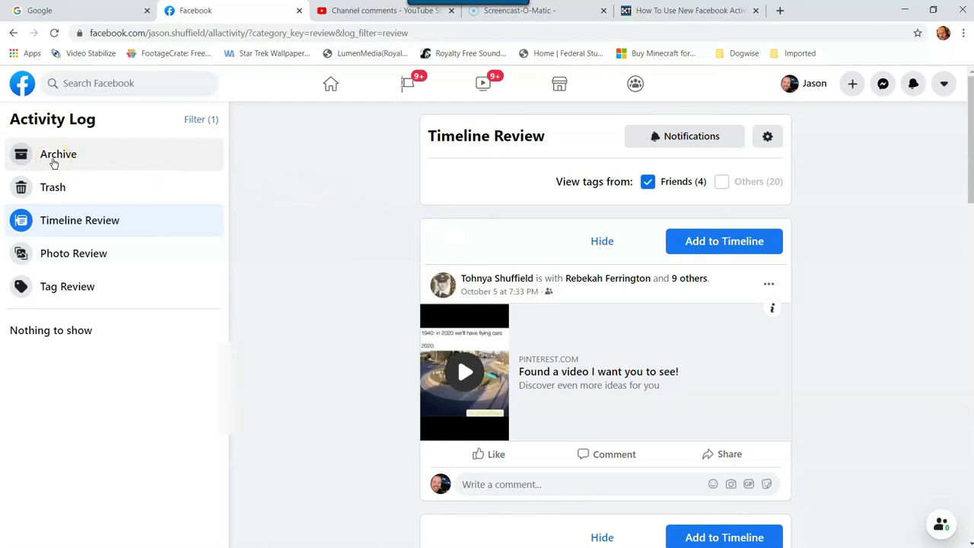
# - Check the Archive and return to the full Activity Log to browse its recent entries
pyautogui.click(58, 155)
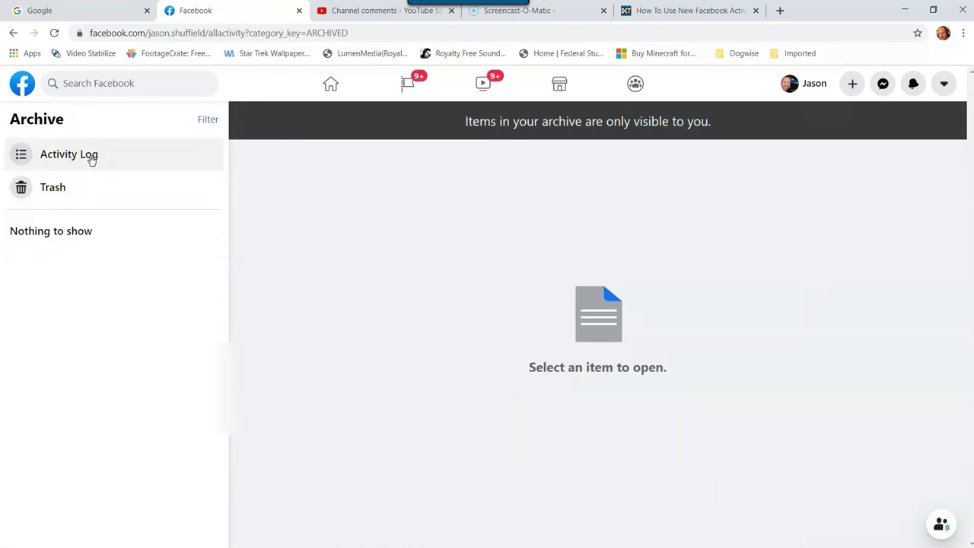
pyautogui.click(91, 158)
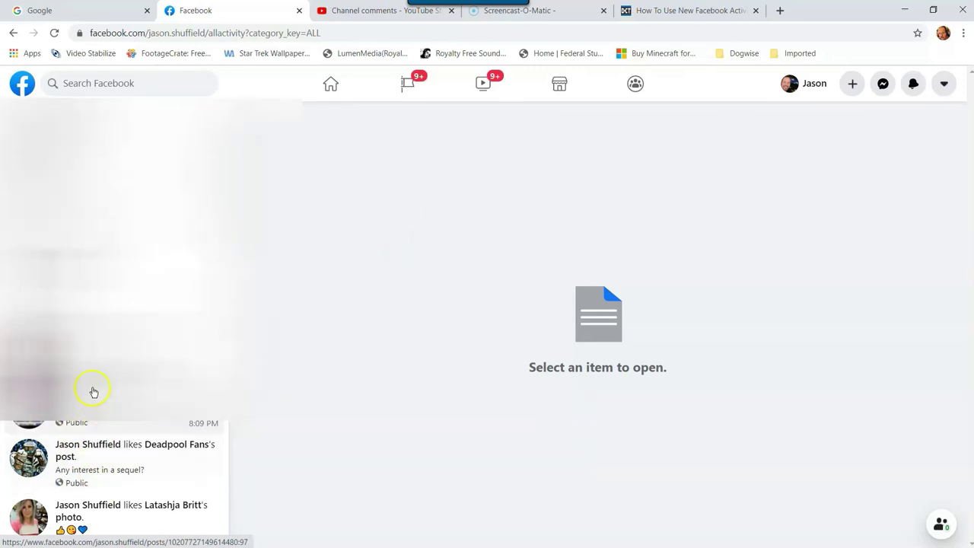
pyautogui.scroll(-3, 92, 380)
pyautogui.scroll(3, 93, 380)
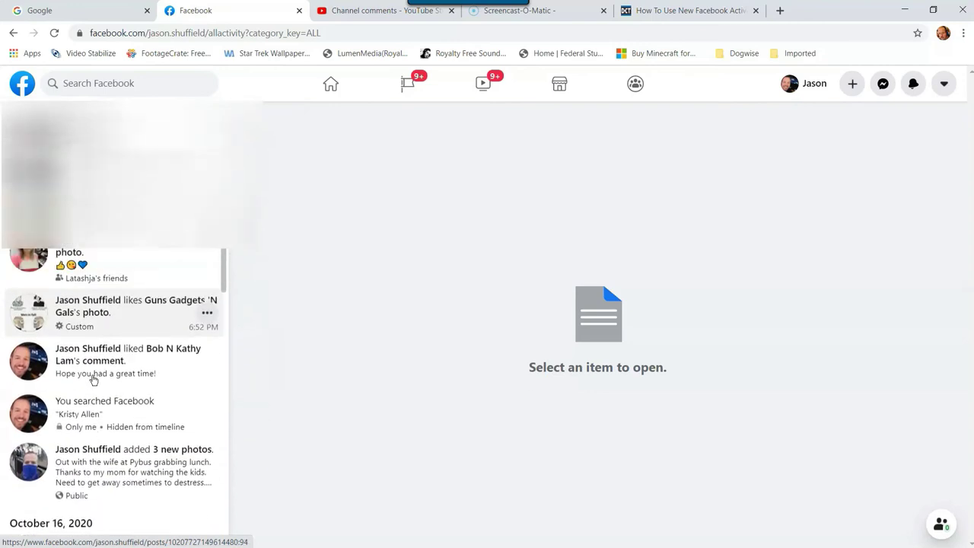
# - Open the liked Deadpool Fans post and the friend's liked photo listed below it, viewing the post options of each
pyautogui.click(104, 263)
pyautogui.click(104, 263)
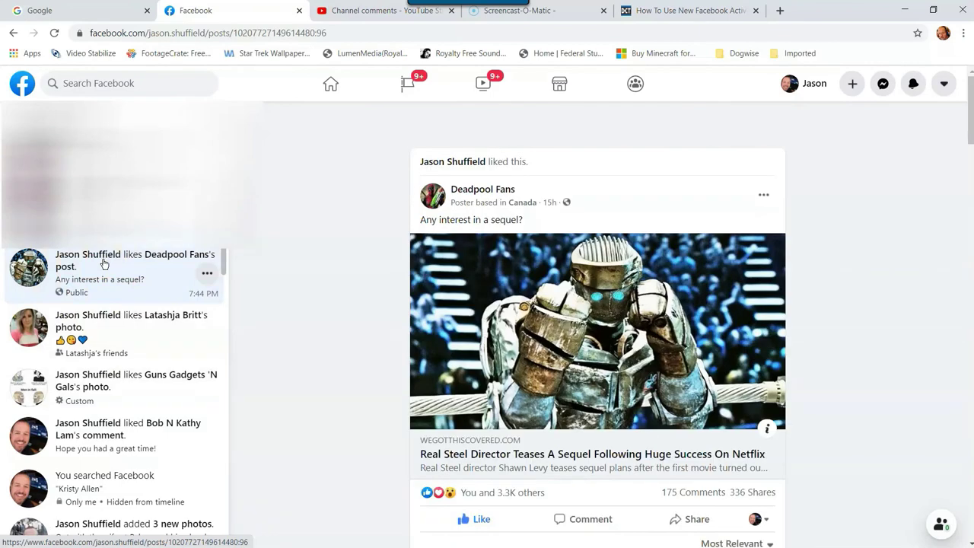
pyautogui.click(614, 326)
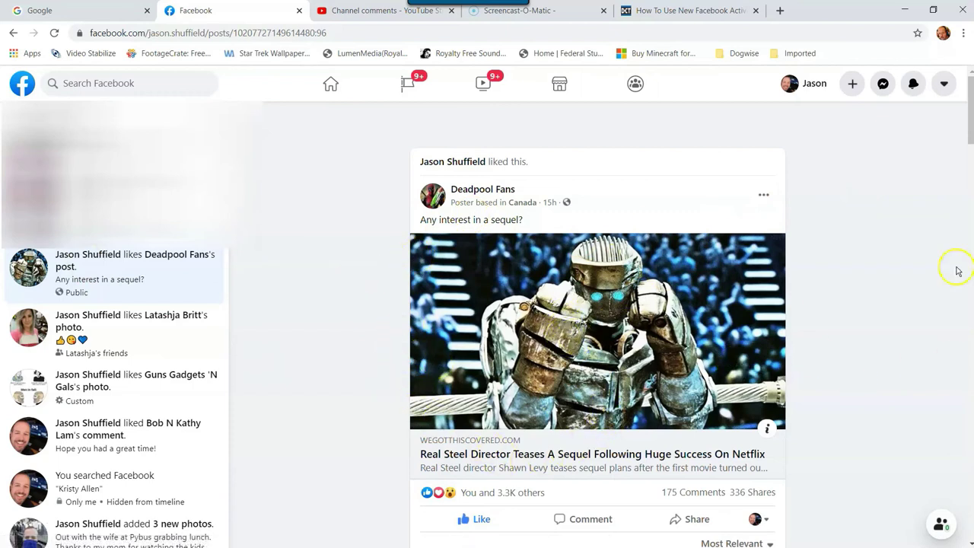
pyautogui.click(763, 197)
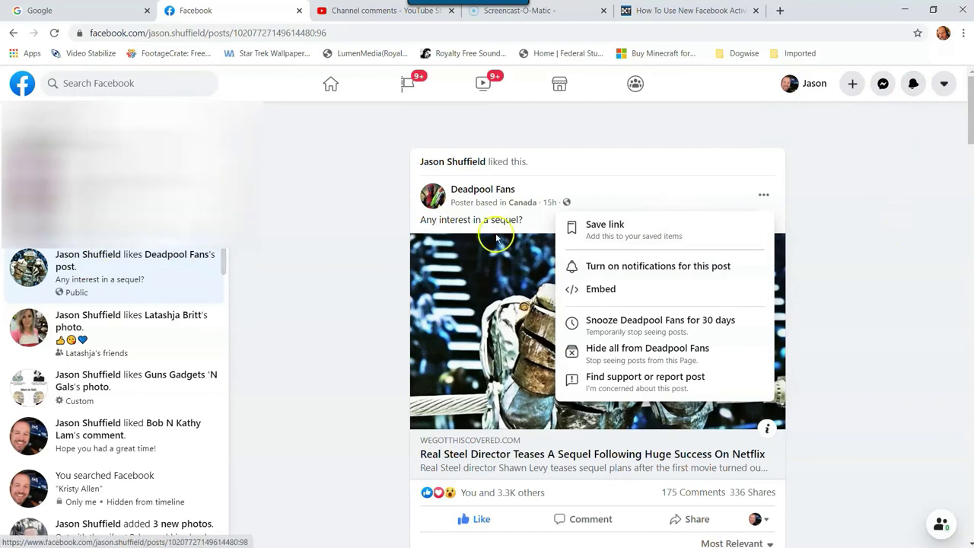
pyautogui.click(113, 334)
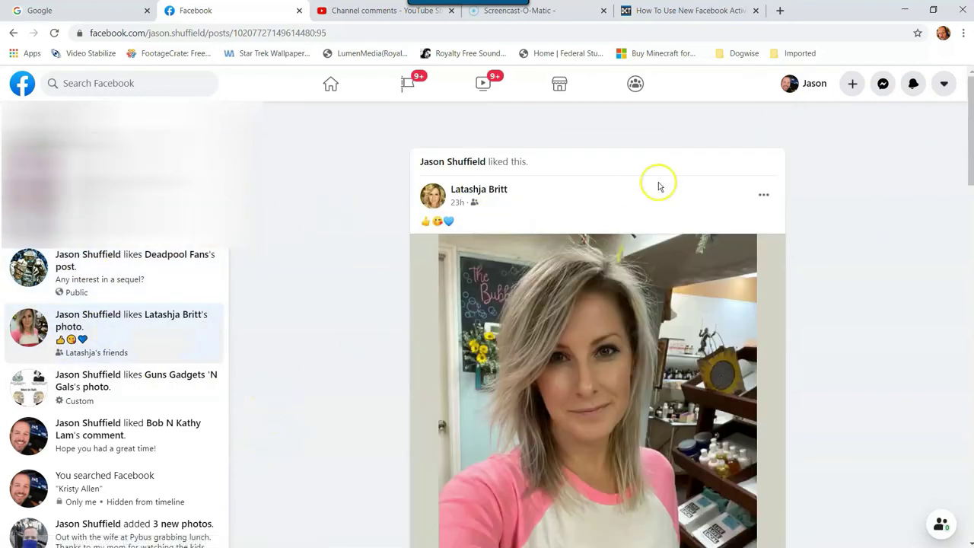
pyautogui.click(767, 198)
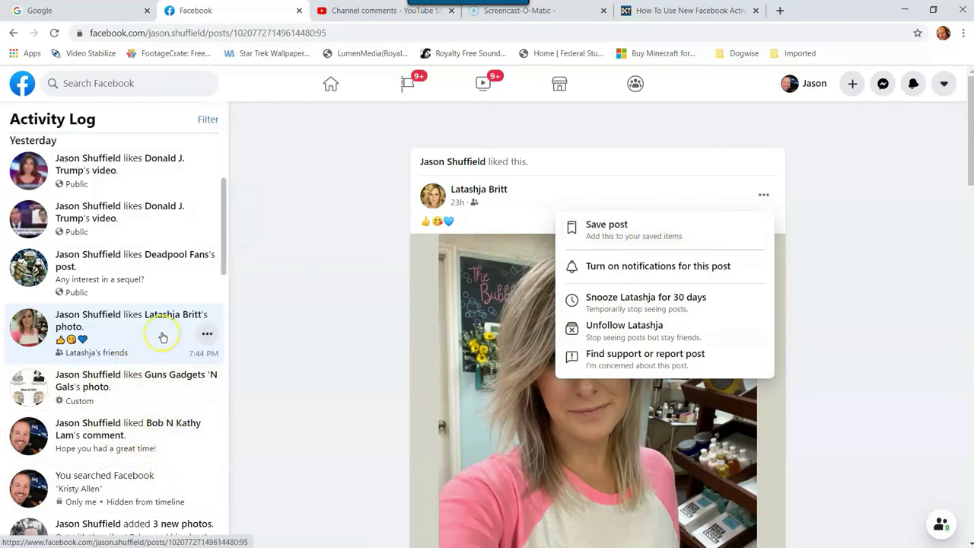
# - Open the account's own post with 3 new photos, view its post options, and close them without choosing one
pyautogui.scroll(-3, 160, 335)
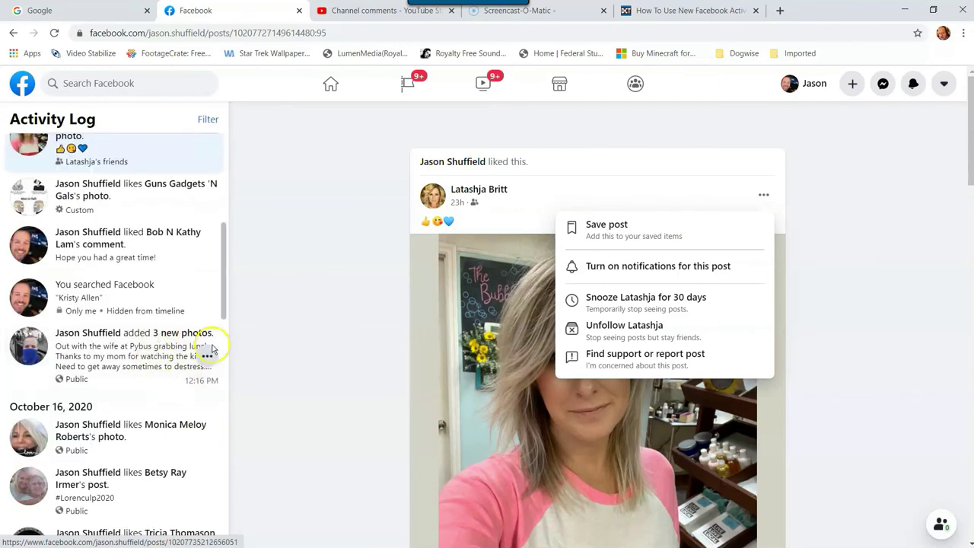
pyautogui.click(137, 340)
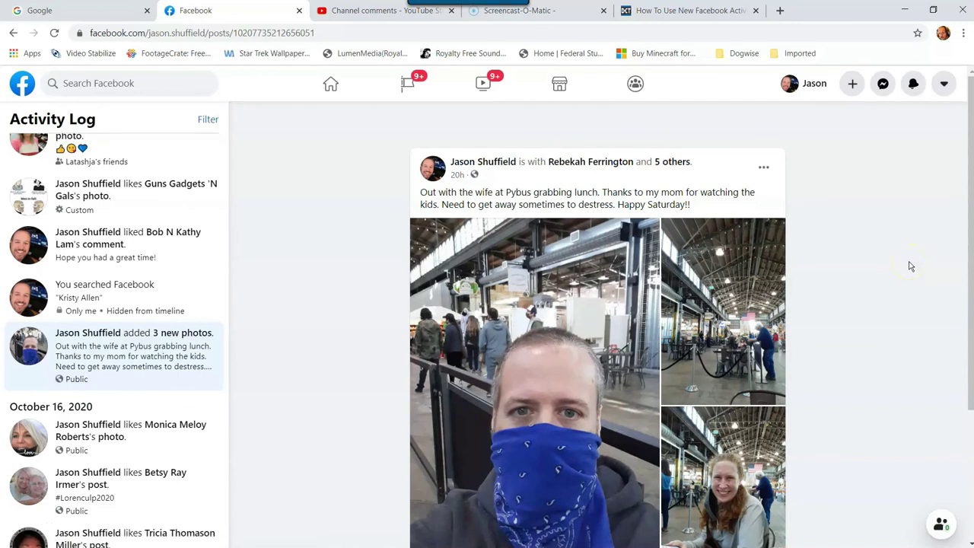
pyautogui.click(764, 171)
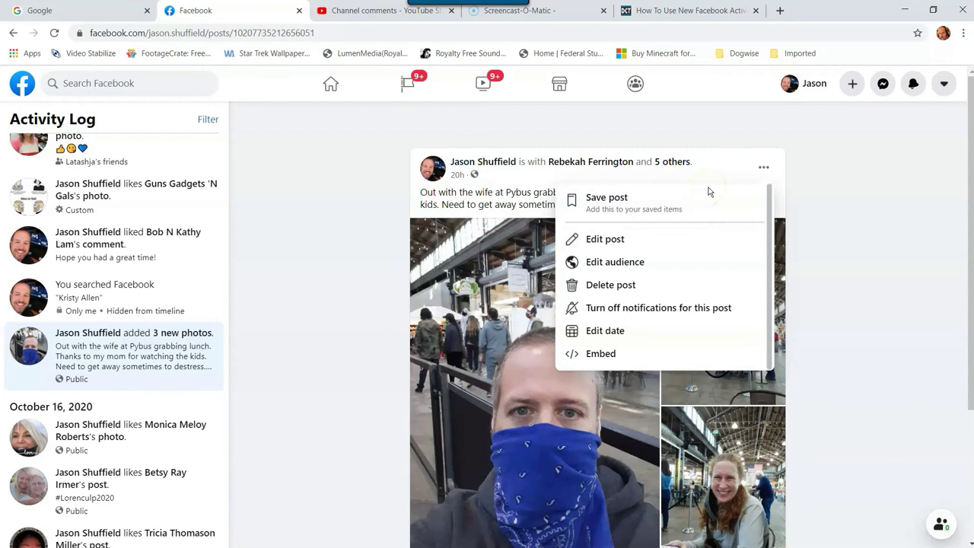
pyautogui.click(831, 160)
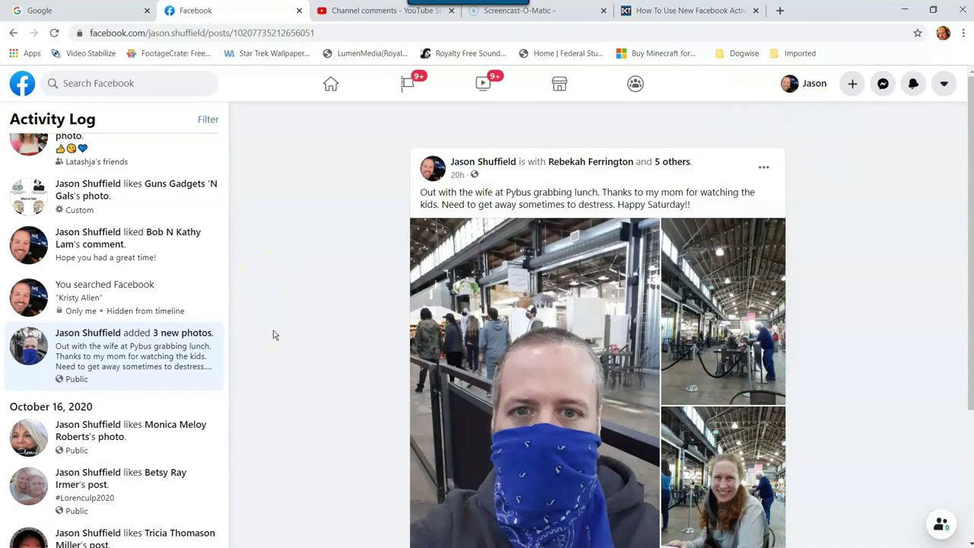
pyautogui.scroll(-1, 273, 332)
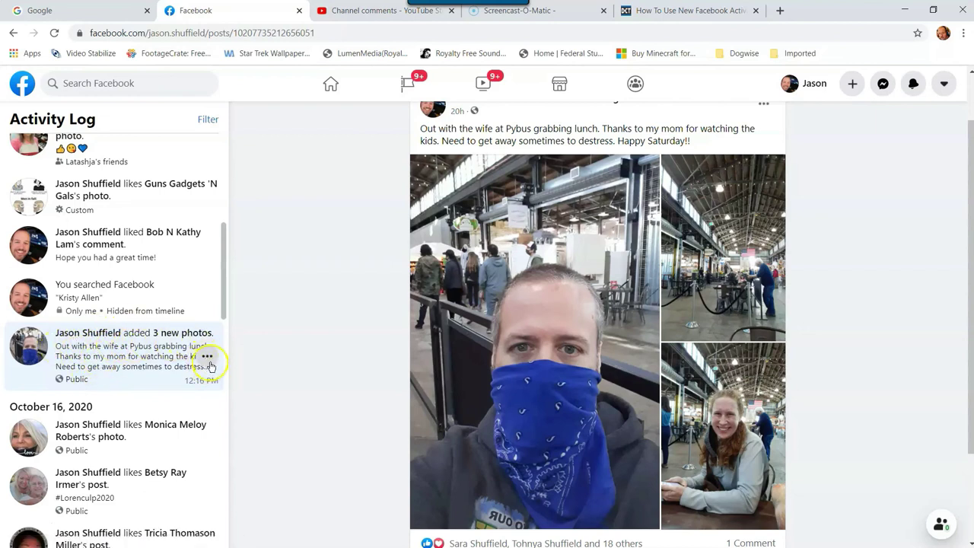
# - View the Activity Log entry actions for the 3-photo post and for the friend's liked photo, leaving both unchanged
pyautogui.click(208, 360)
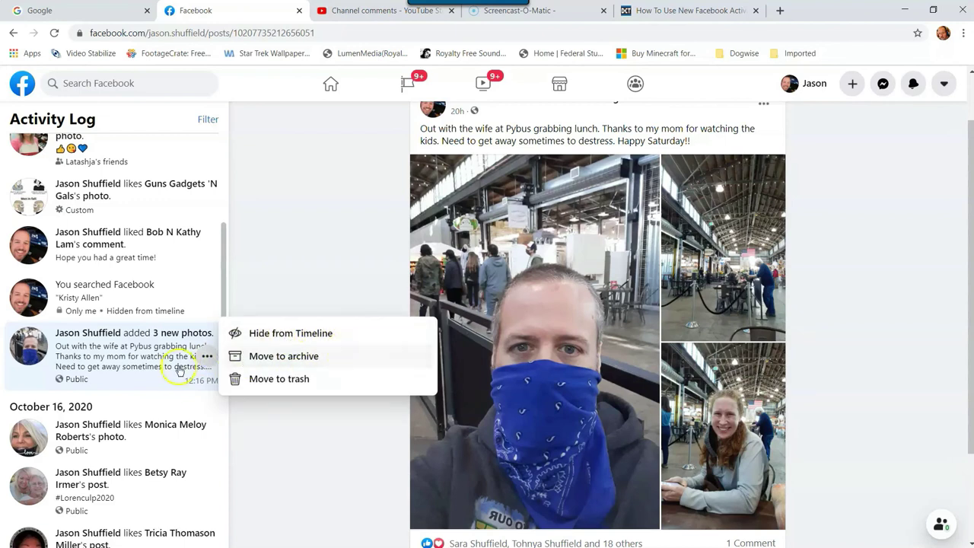
pyautogui.scroll(1, 122, 213)
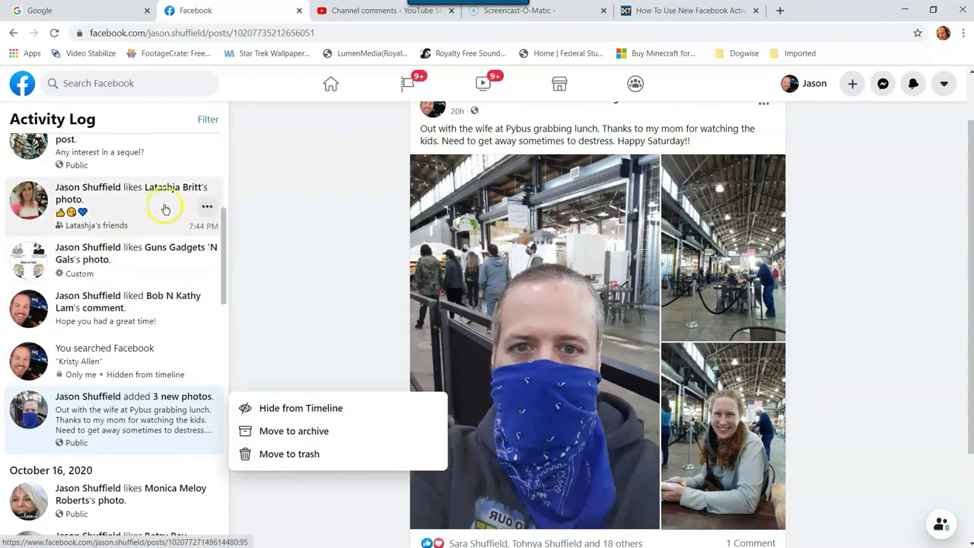
pyautogui.click(207, 206)
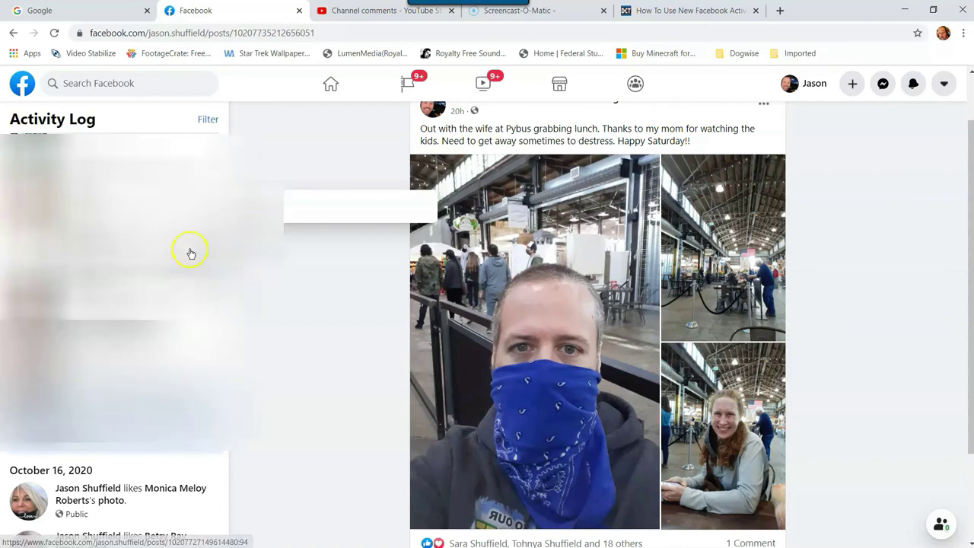
pyautogui.scroll(4, 189, 253)
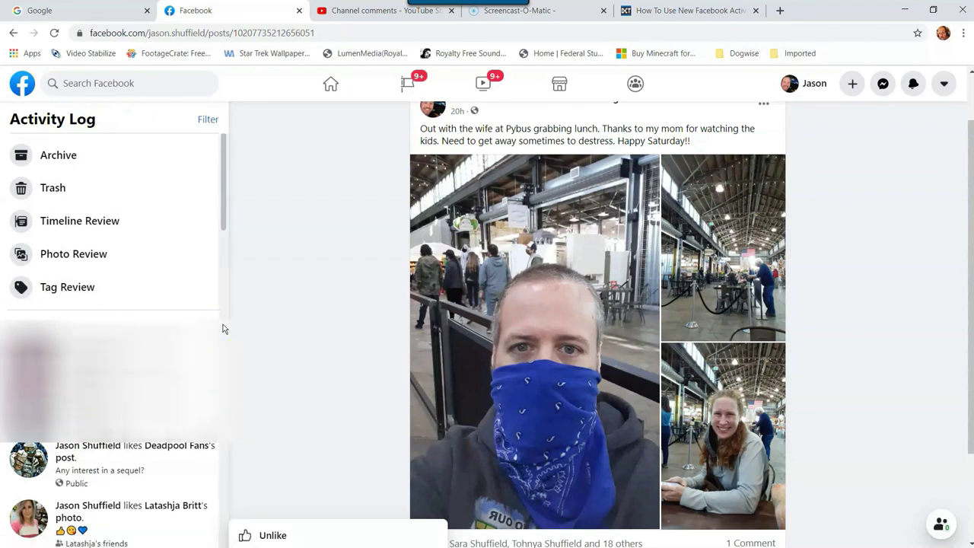
# - Switch to the open Daves Computer Tips article "How To Use New Facebook Activity Log"
pyautogui.click(685, 10)
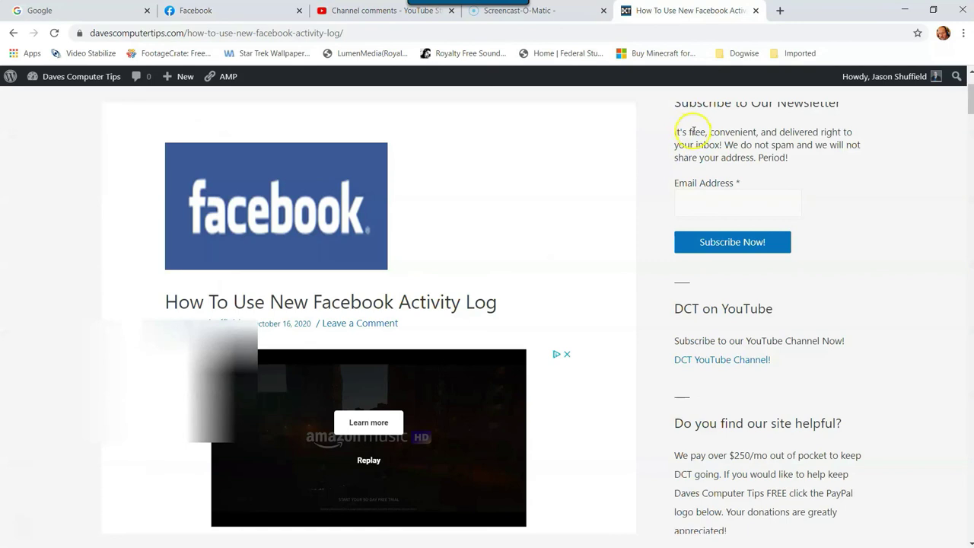